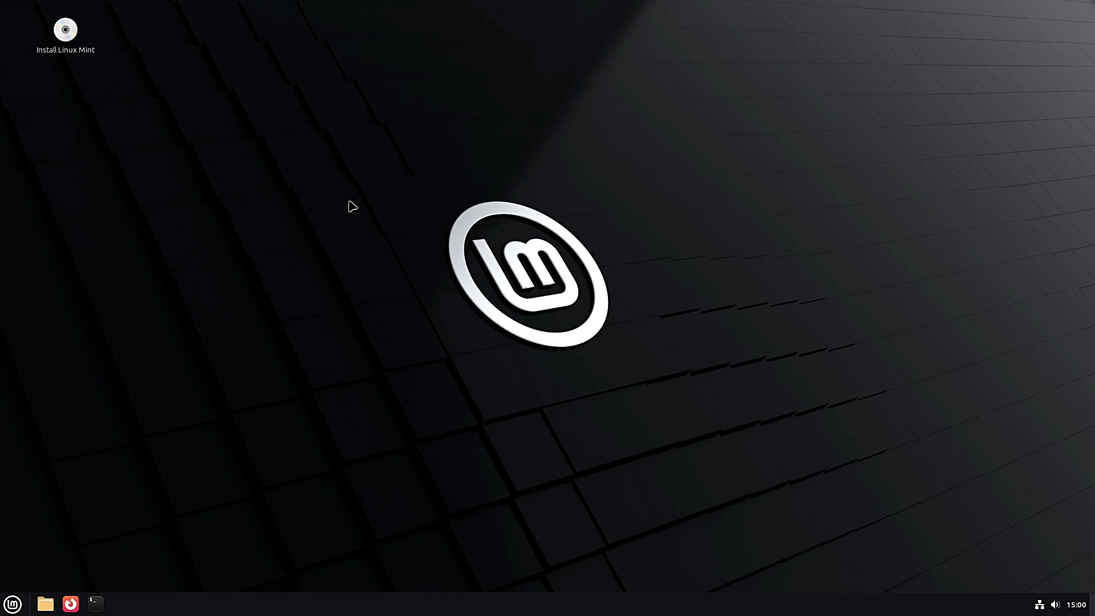
# - Move and enlarge the Home folder window, close it, then open and dismiss the Menu
pyautogui.moveTo(357, 98); pyautogui.dragTo(475, 89)
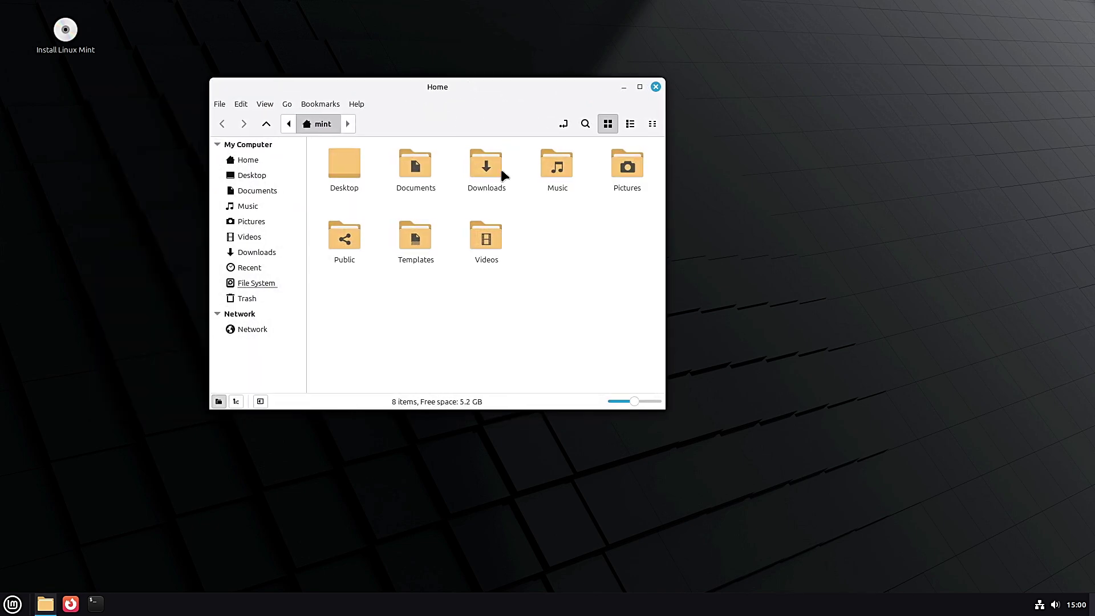
pyautogui.moveTo(661, 408); pyautogui.dragTo(857, 463)
pyautogui.click(848, 86)
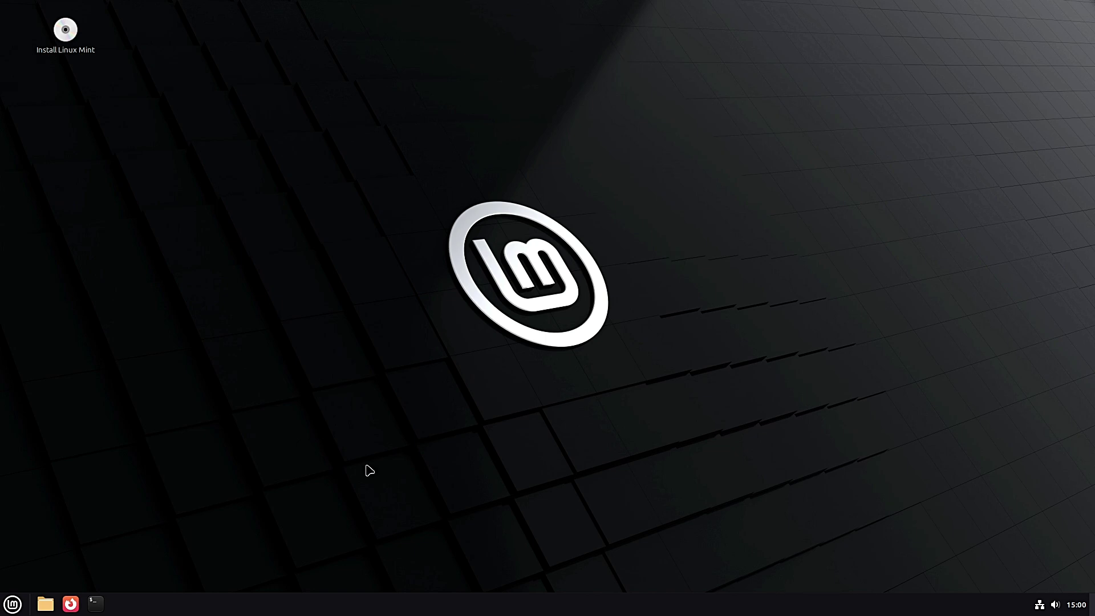
pyautogui.click(12, 603)
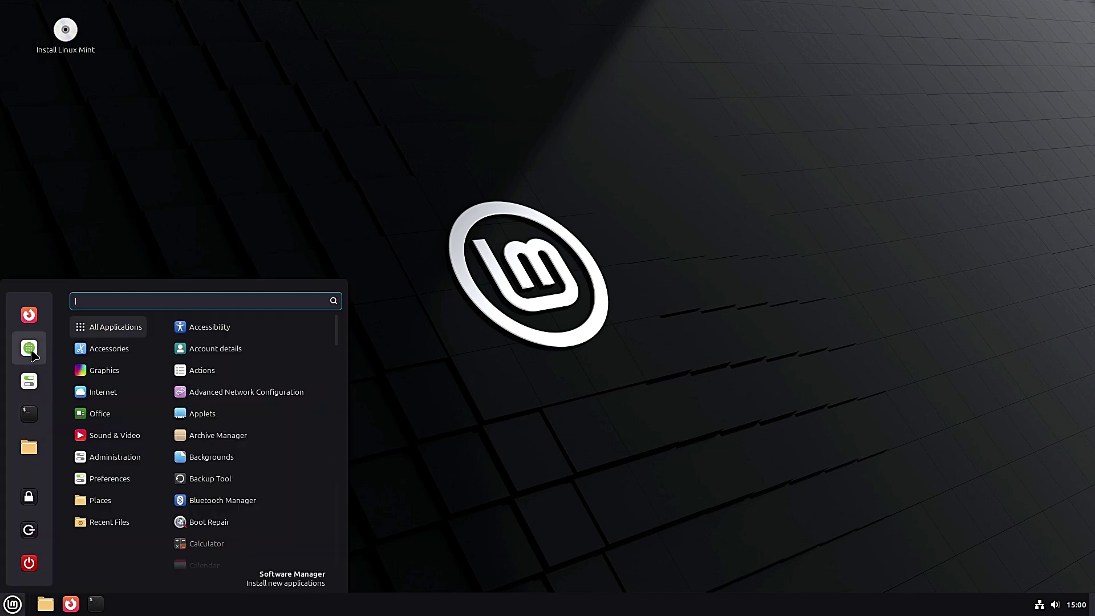
pyautogui.press('Escape')
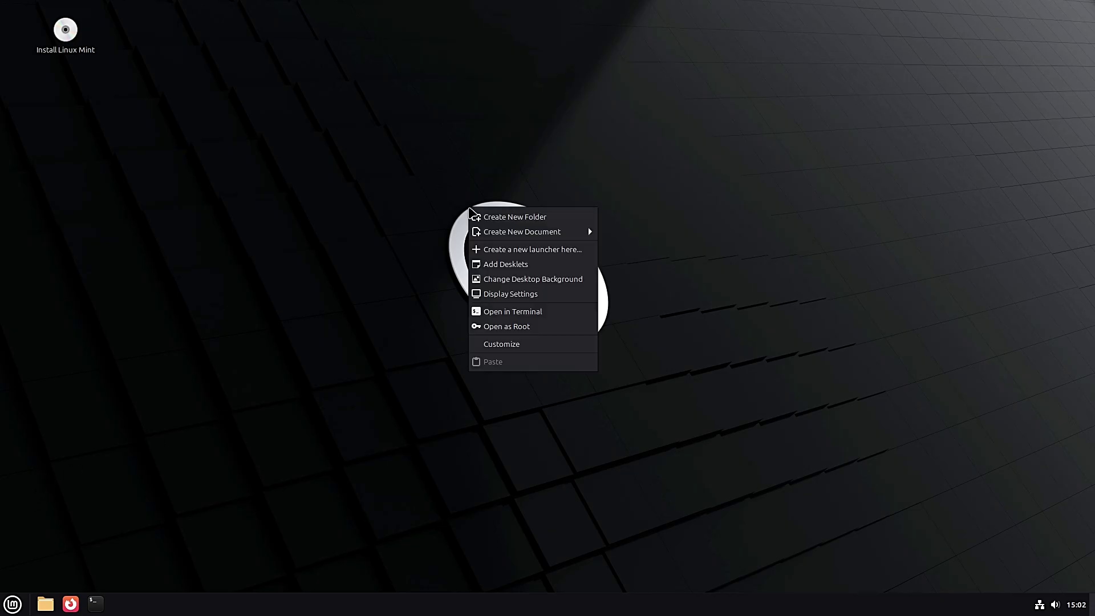
# - Apply the eDesigner 2000x1150 wallpaper, close Backgrounds, then reopen Change Desktop Background from the desktop
pyautogui.click(527, 284)
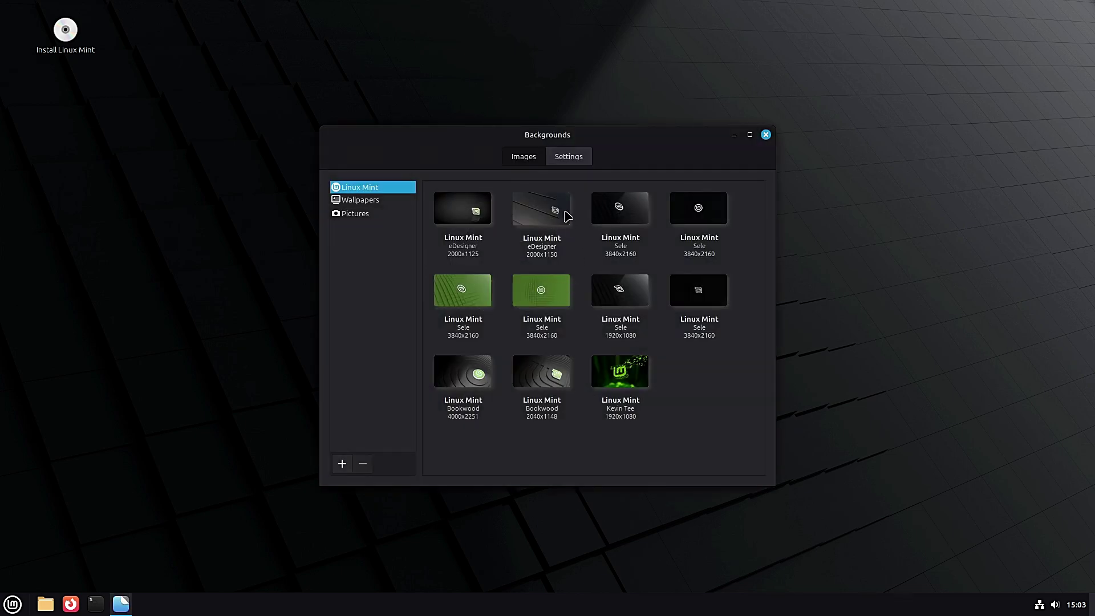
pyautogui.click(567, 217)
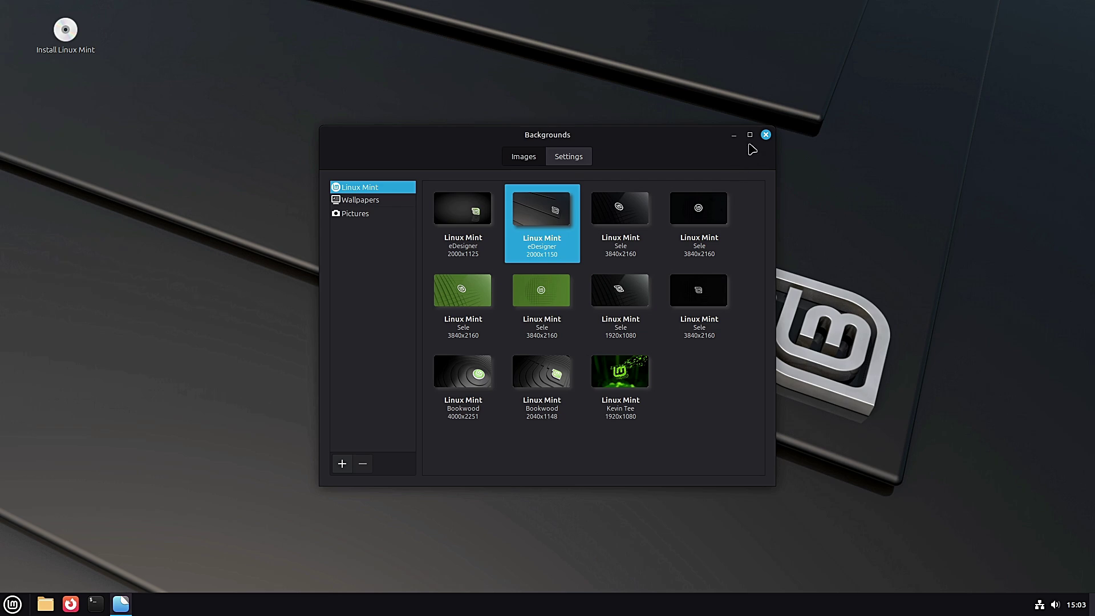
pyautogui.click(765, 135)
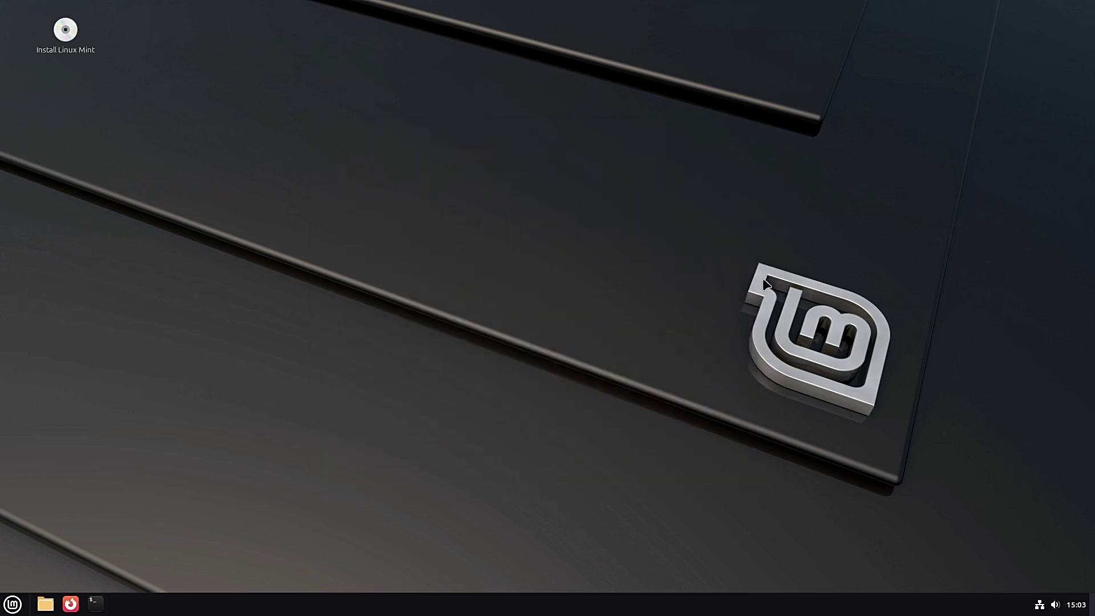
pyautogui.rightClick(490, 155)
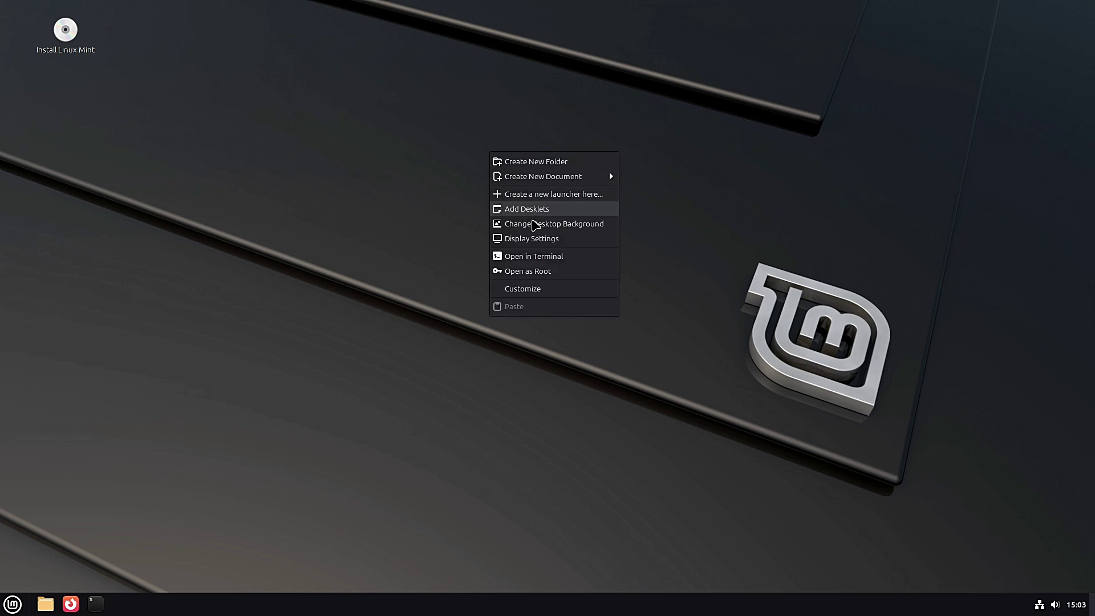
pyautogui.click(536, 224)
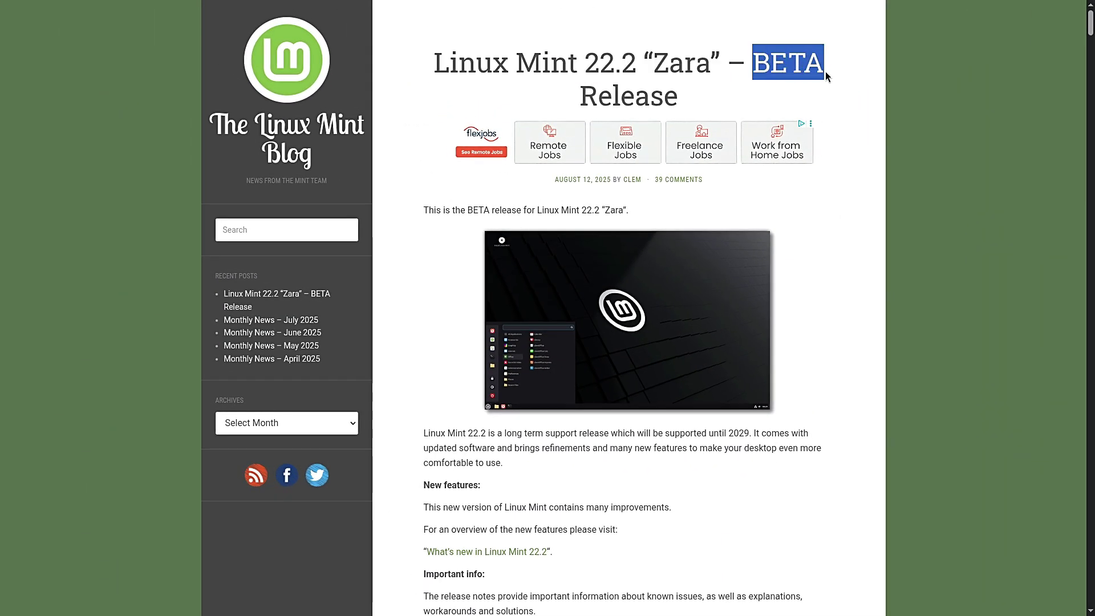
# - Scroll the Zara BETA release post down to its bug reports and download links
pyautogui.scroll(-7, 844, 85)
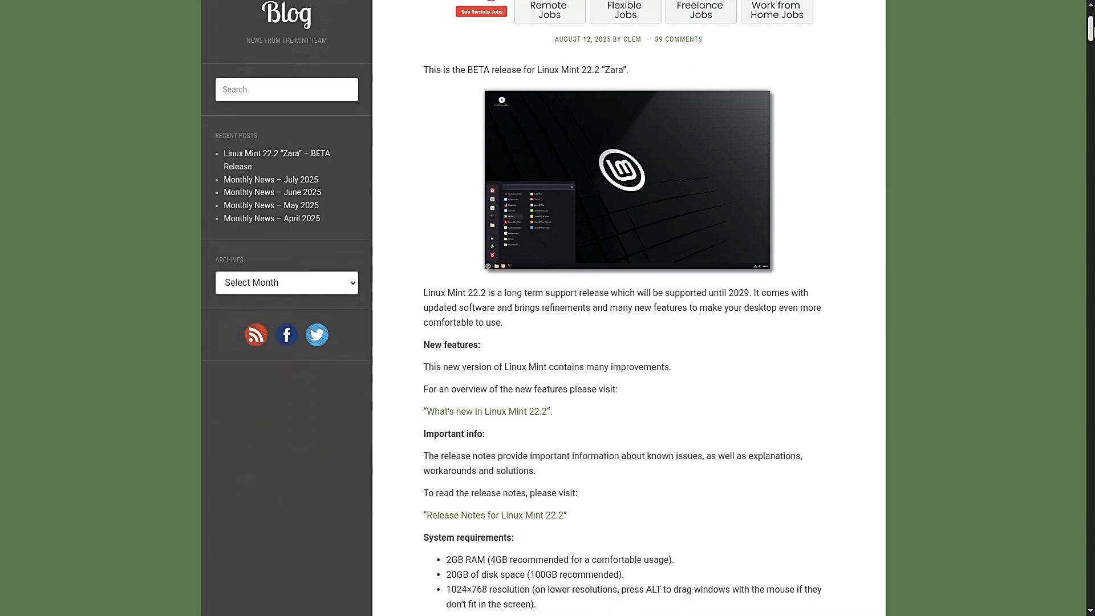
pyautogui.scroll(-3, 1090, 46)
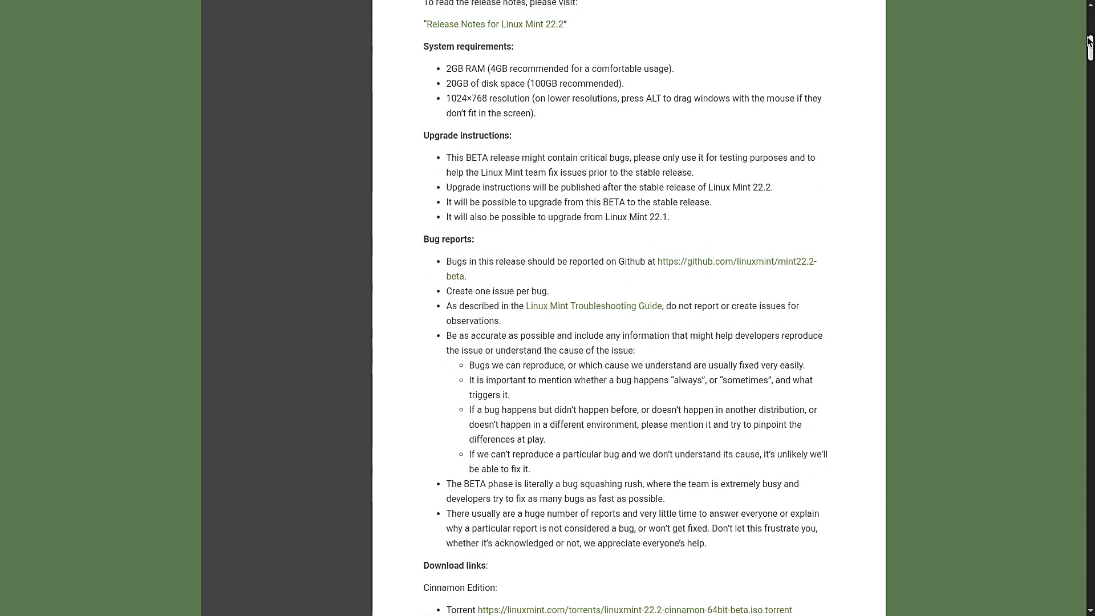
pyautogui.moveTo(1091, 54); pyautogui.dragTo(1062, 26)
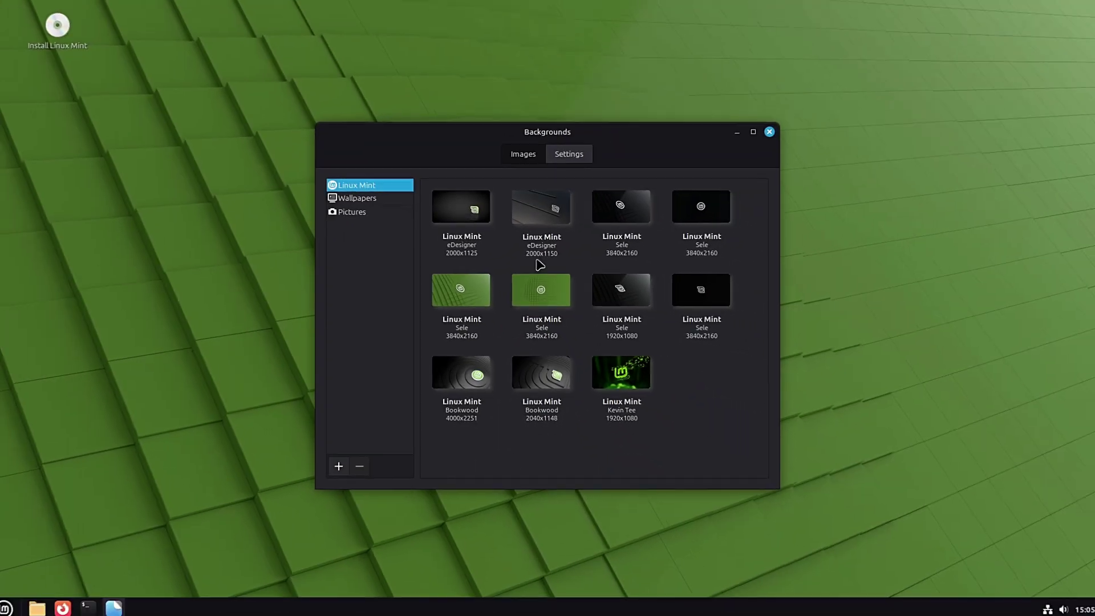
# - Apply the dark Sele 3840x2160 wallpaper, then browse System Settings to Administration and close it
pyautogui.click(630, 227)
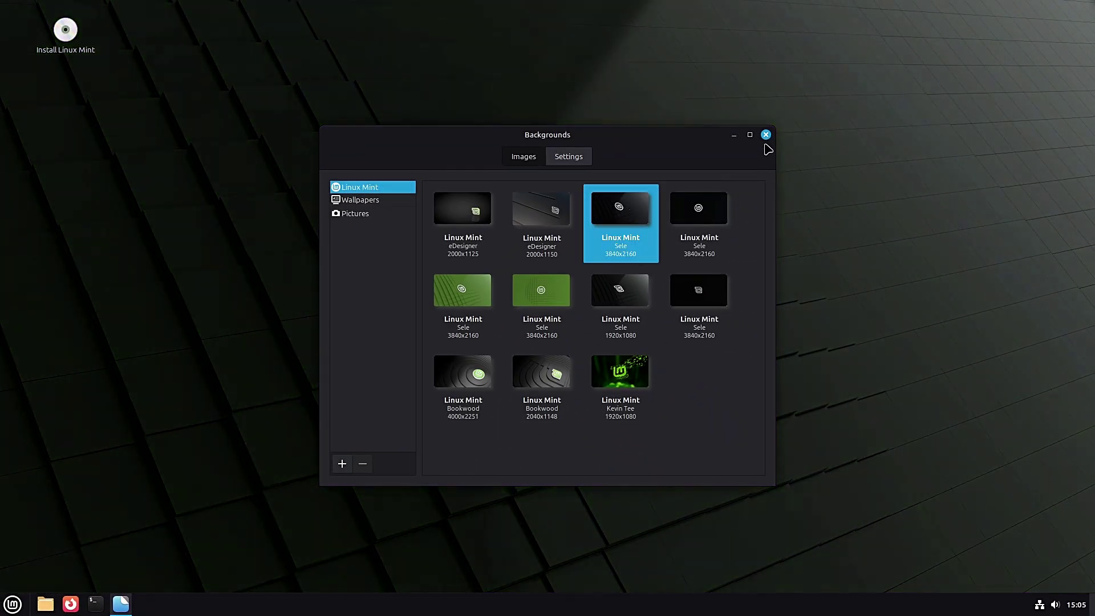
pyautogui.click(766, 135)
pyautogui.click(7, 607)
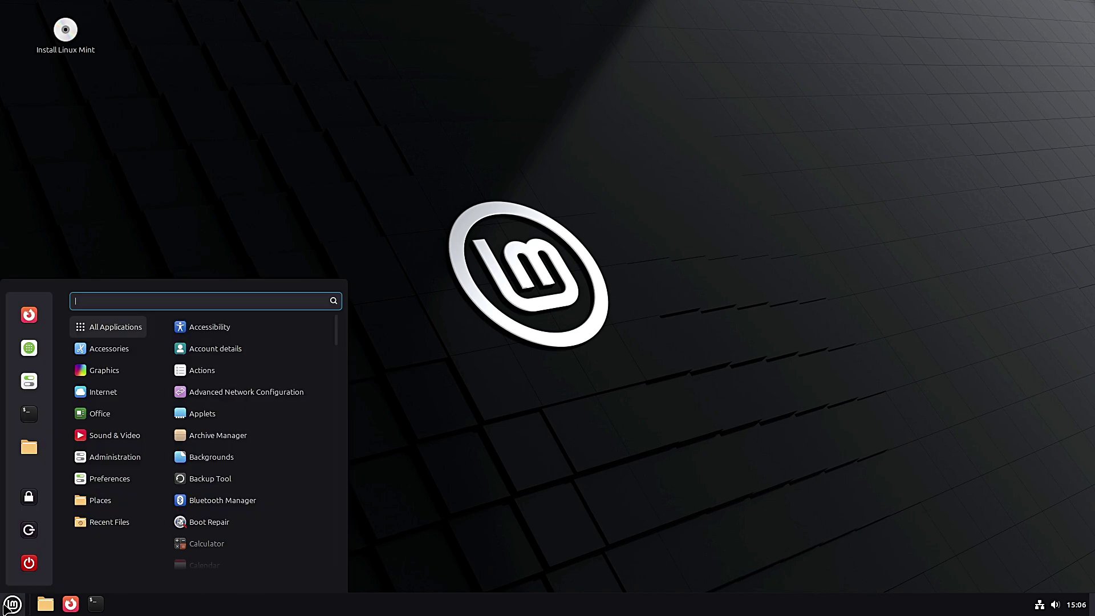
pyautogui.click(30, 381)
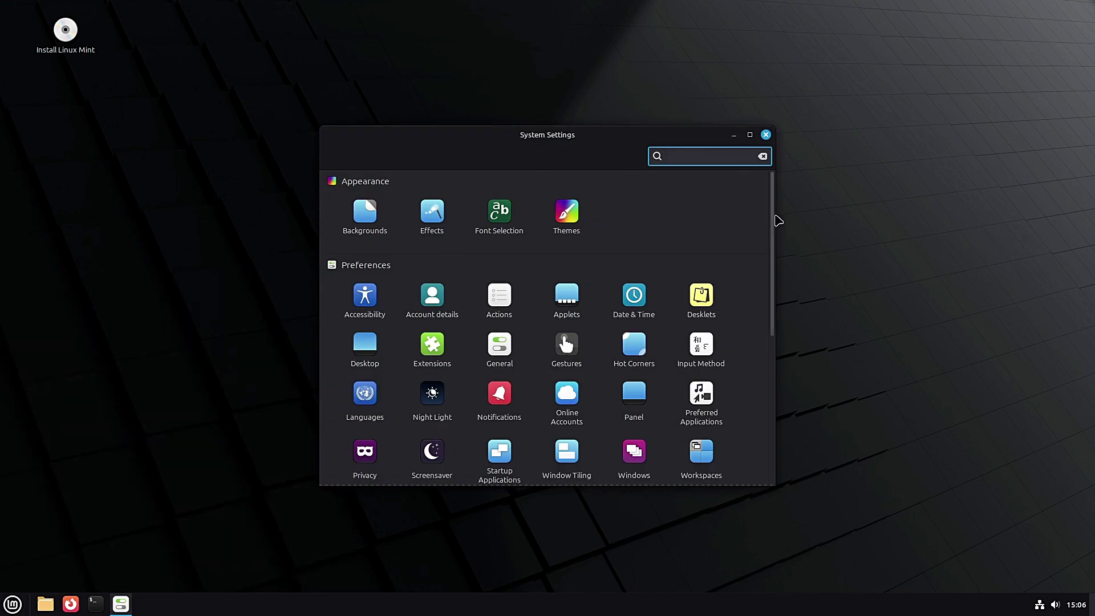
pyautogui.moveTo(777, 219); pyautogui.dragTo(767, 374)
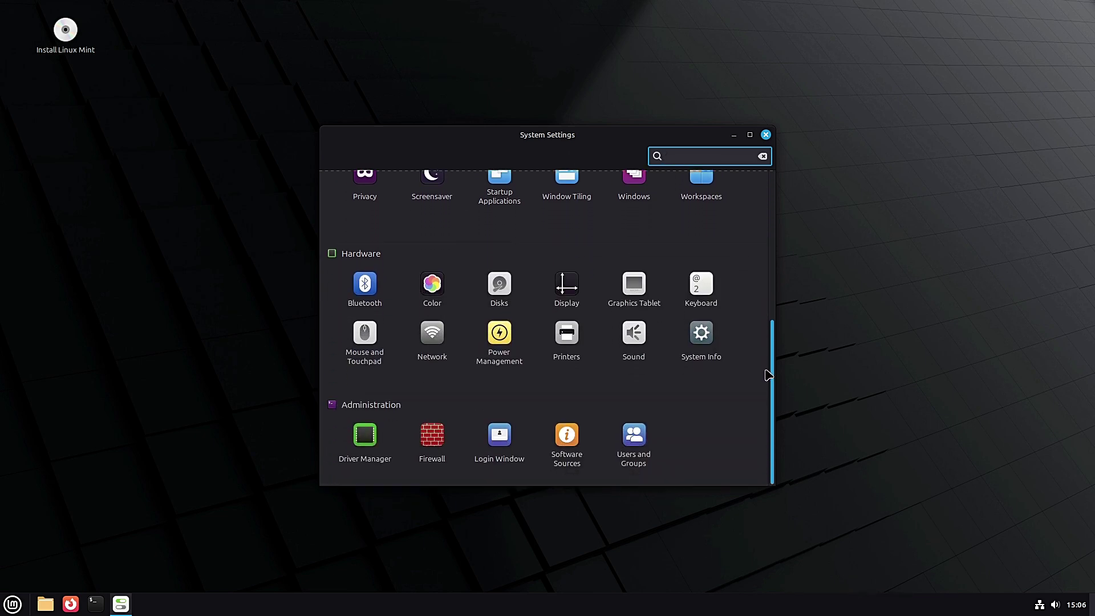
pyautogui.click(766, 135)
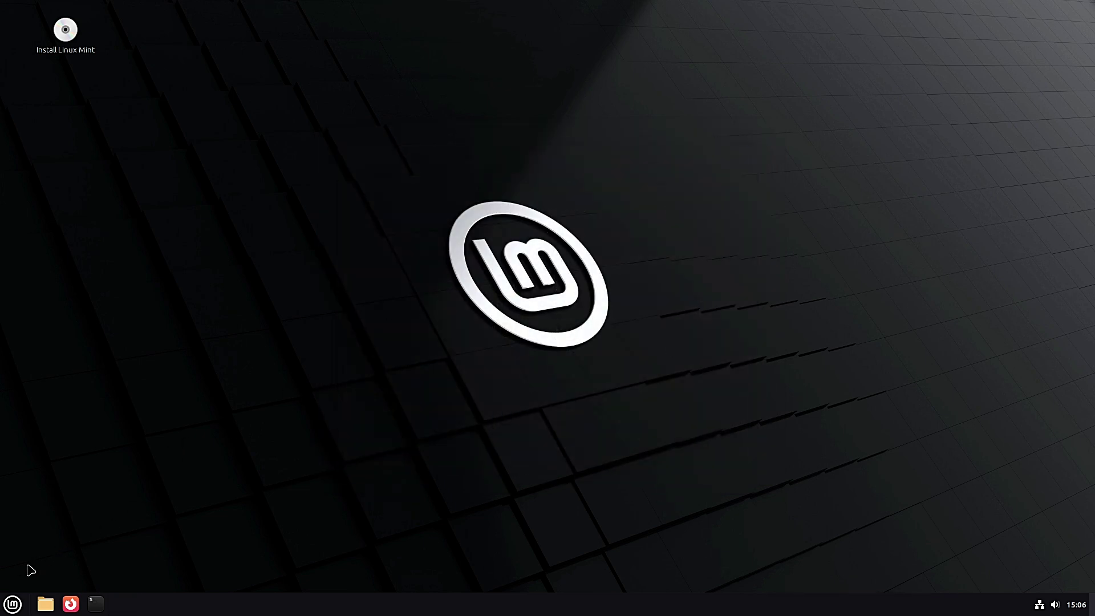
# - Launch Driver Manager from the Menu's All Applications list
pyautogui.click(13, 604)
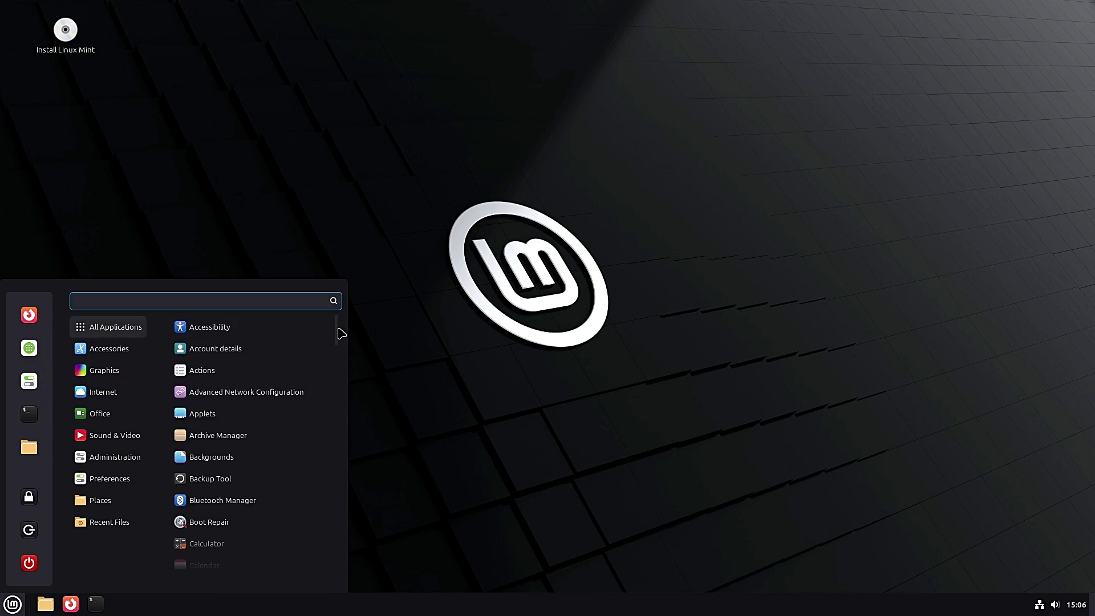
pyautogui.scroll(-5, 342, 333)
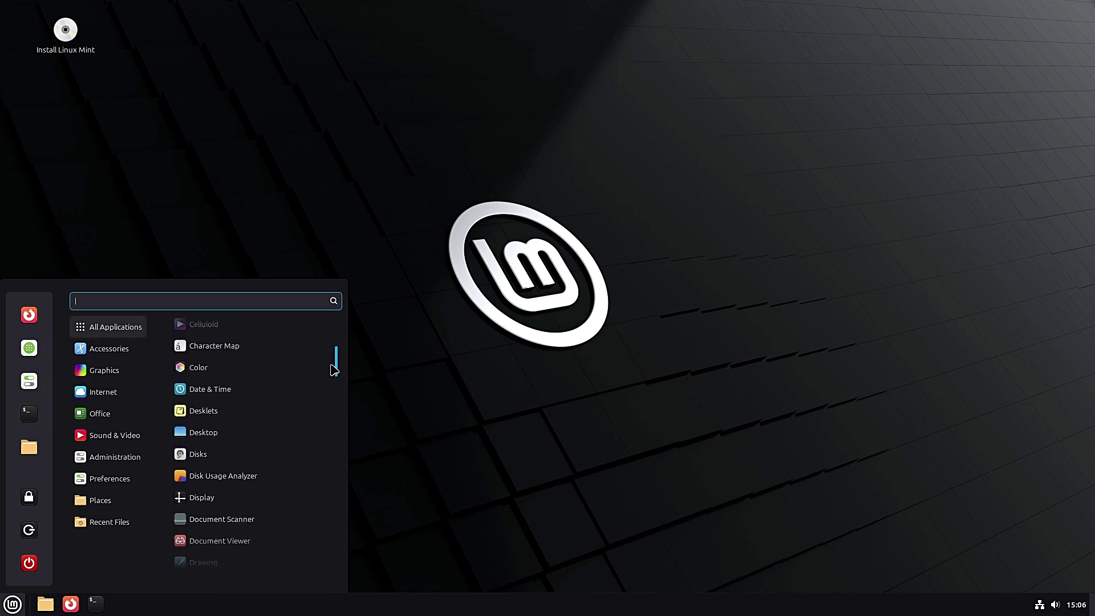
pyautogui.moveTo(334, 370); pyautogui.dragTo(331, 397)
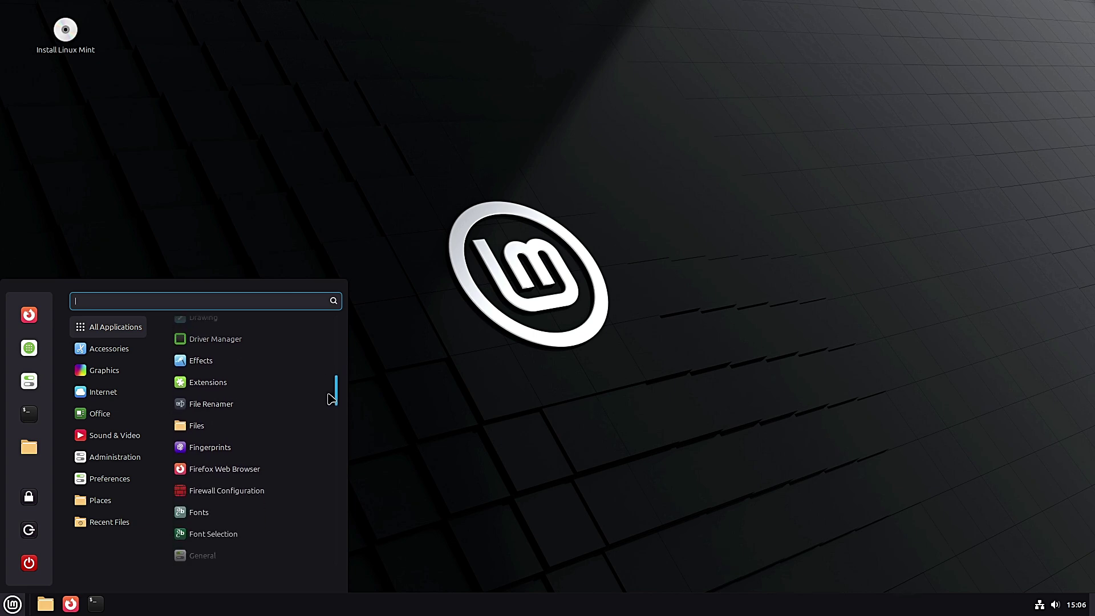
pyautogui.click(216, 340)
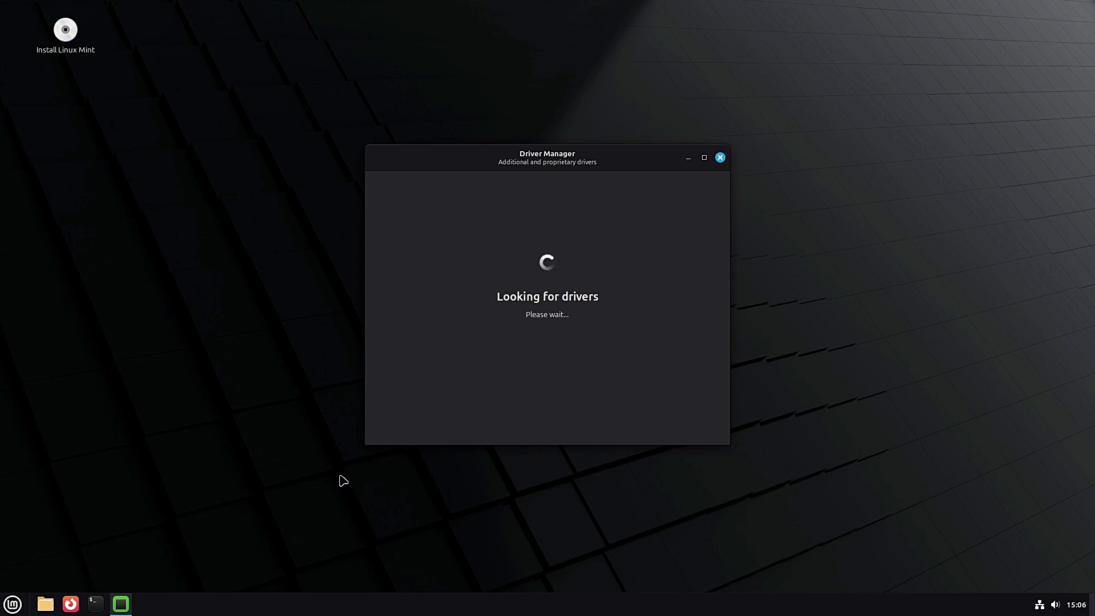
# - Bring up the Menu to start Update Manager
pyautogui.click(12, 605)
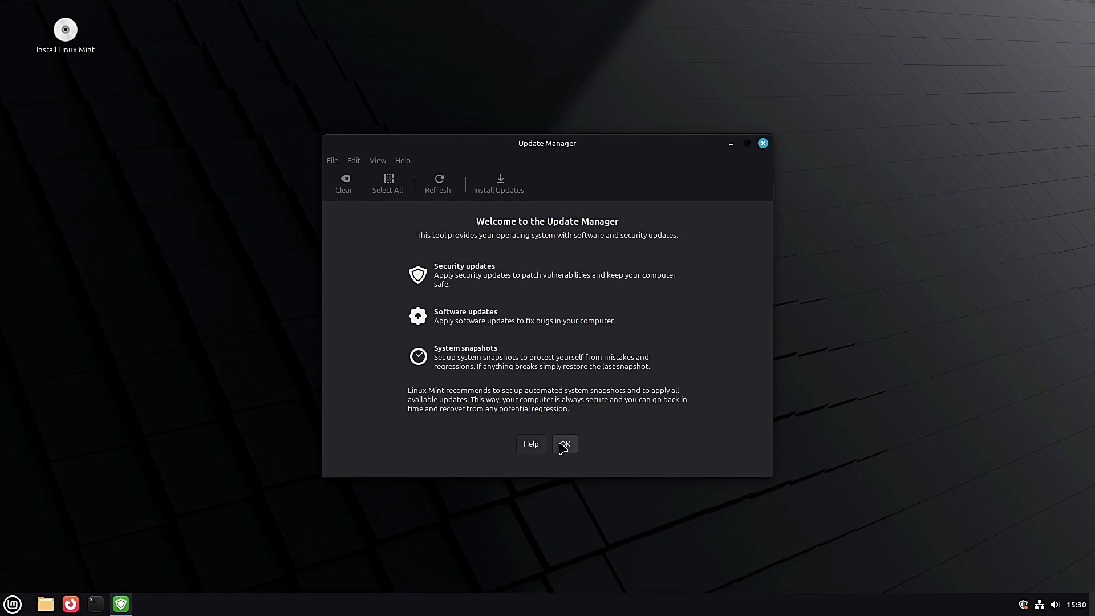
# - Accept the Update Manager welcome page with OK
pyautogui.click(564, 446)
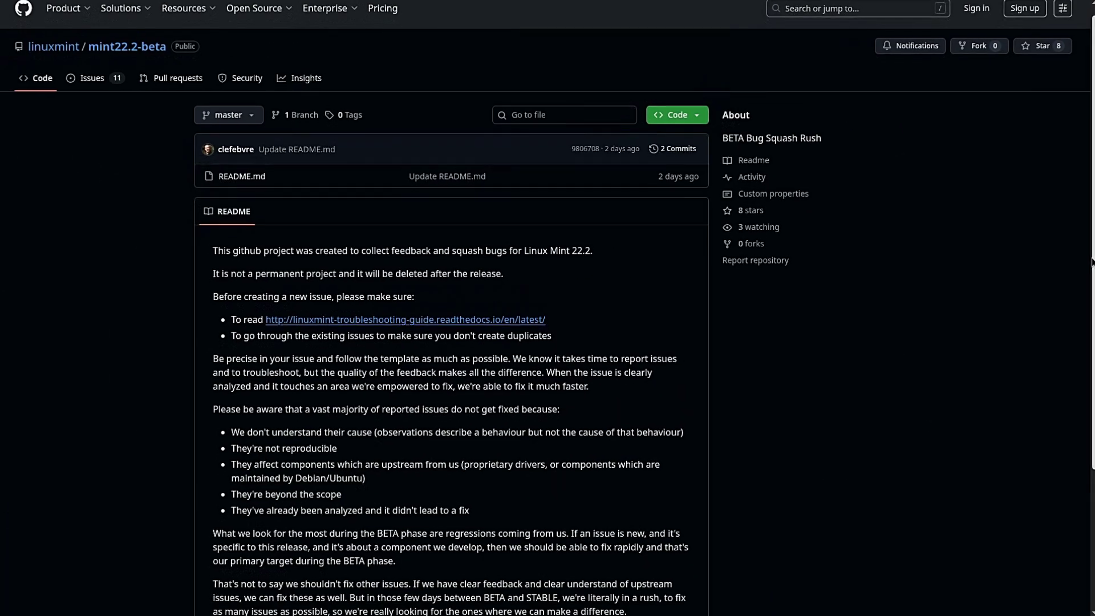
# - Scroll down the linuxmint/mint22.2-beta GitHub README on reporting BETA bugs
pyautogui.moveTo(1092, 261)
pyautogui.mouseDown()
pyautogui.moveTo(1080, 378)
pyautogui.moveTo(1078, 255)
pyautogui.mouseUp()
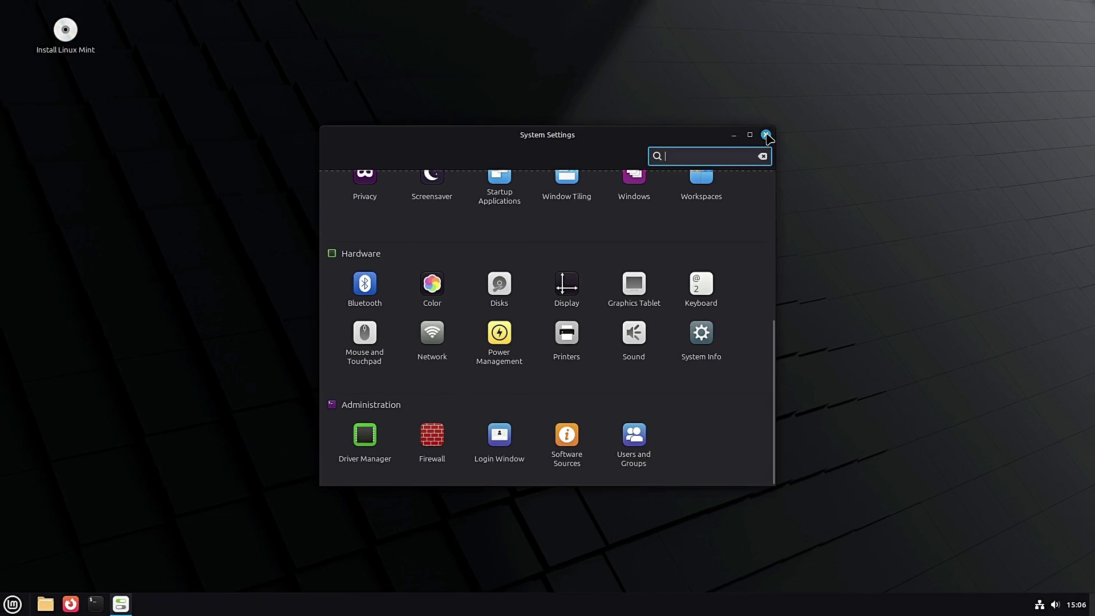
# - Close System Settings and launch Driver Manager from the All Applications list
pyautogui.click(768, 134)
pyautogui.click(12, 604)
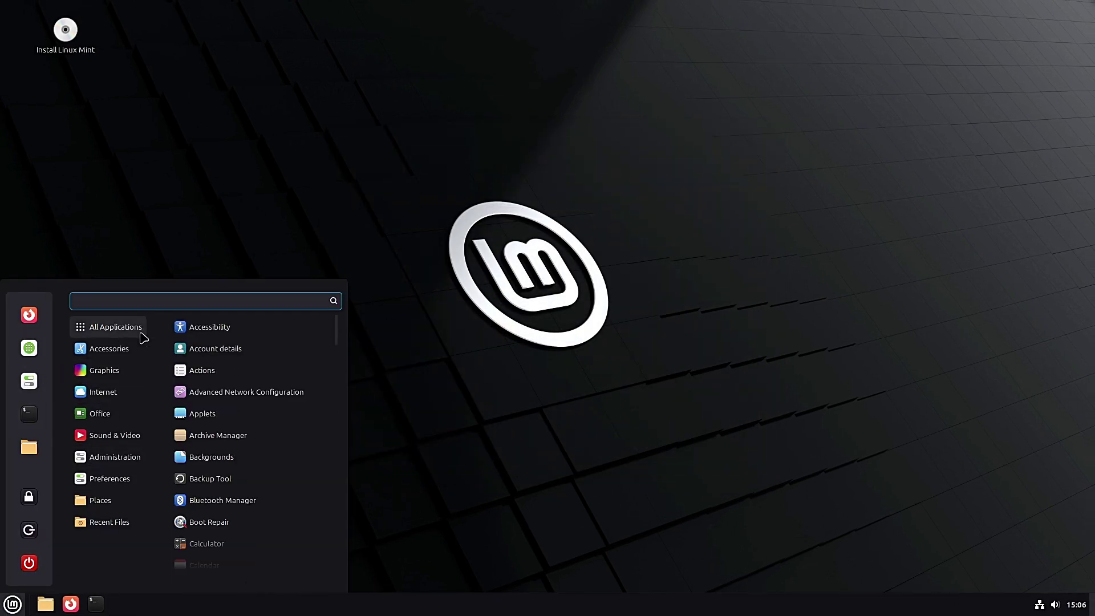
pyautogui.moveTo(340, 332); pyautogui.dragTo(331, 398)
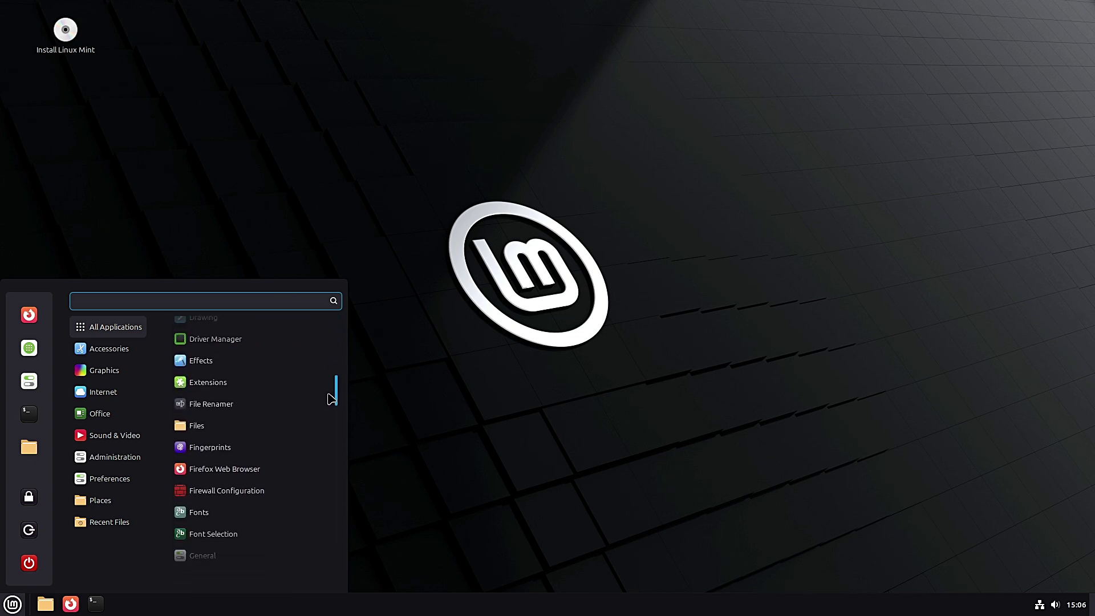
pyautogui.click(217, 340)
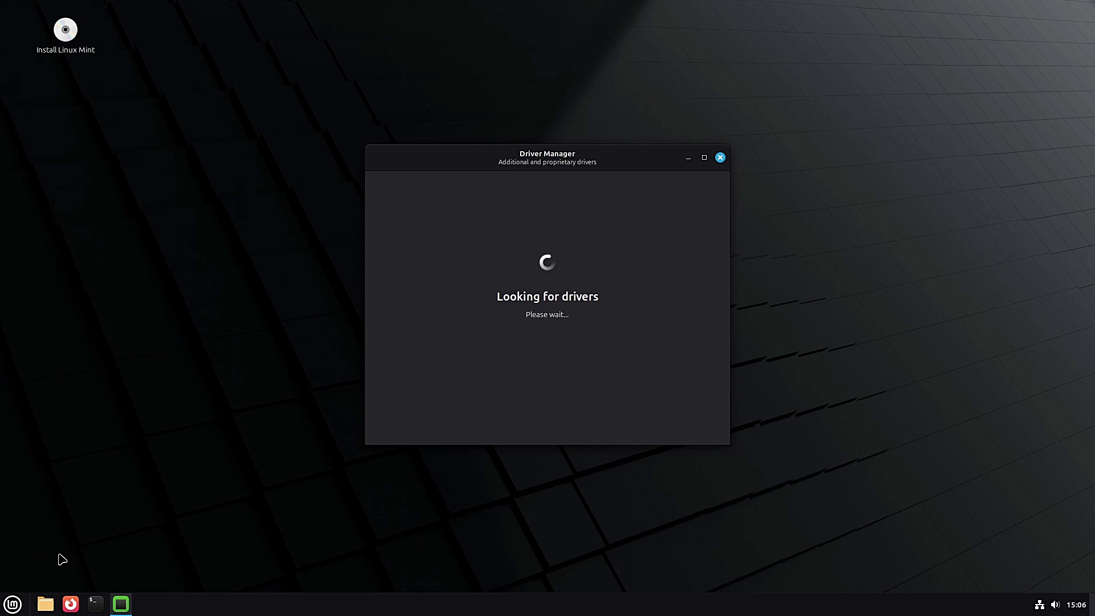
# - Scroll through All Applications in the Menu while Driver Manager reports no drivers needed
pyautogui.click(12, 604)
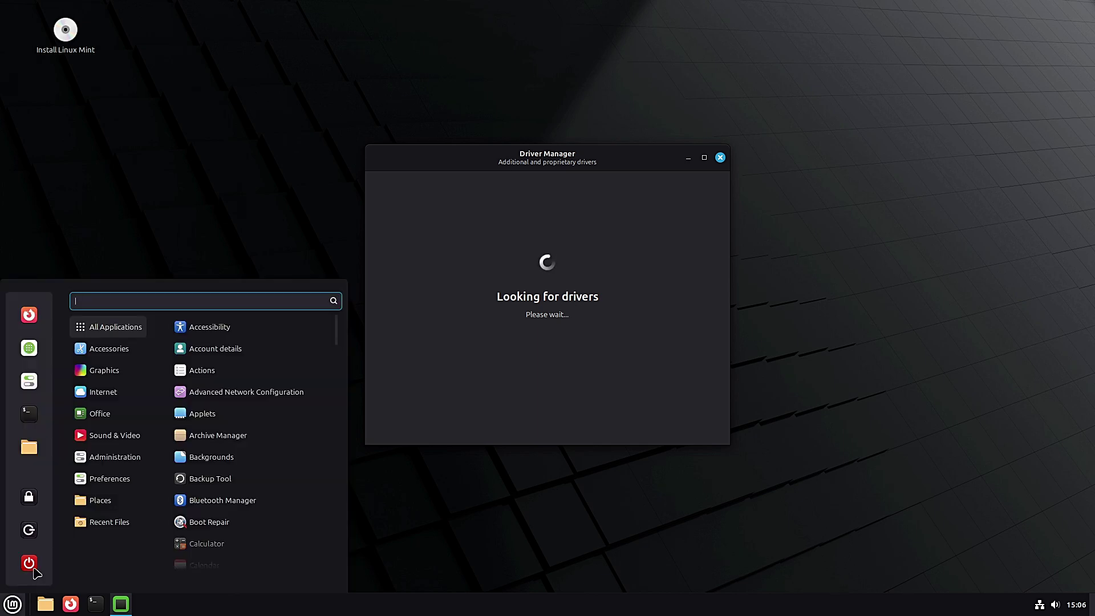
pyautogui.moveTo(109, 327)
pyautogui.scroll(-5, 251, 418)
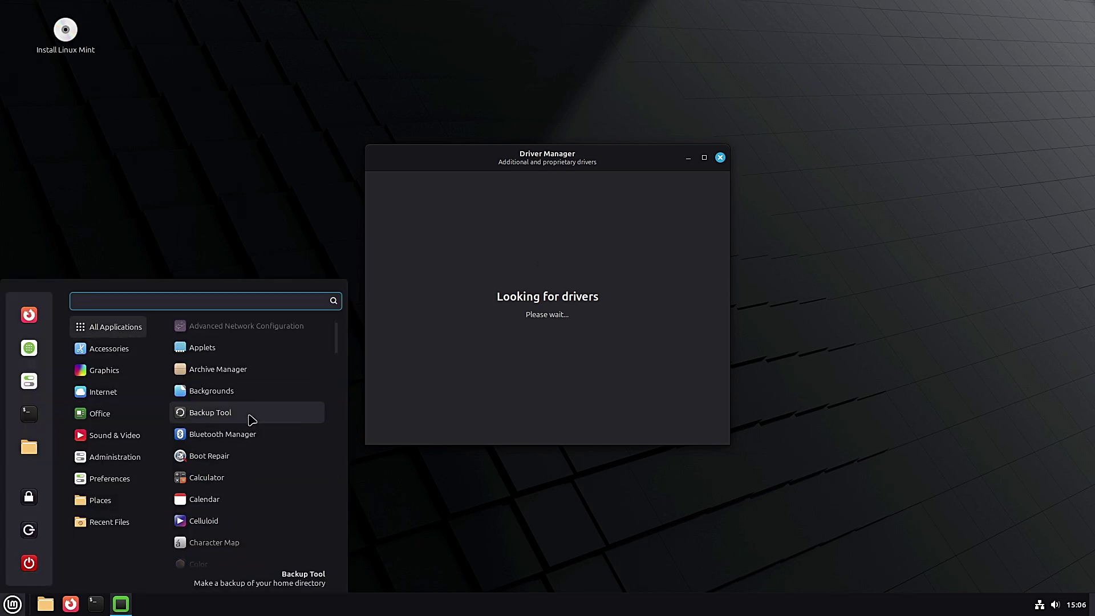
pyautogui.scroll(-5, 251, 420)
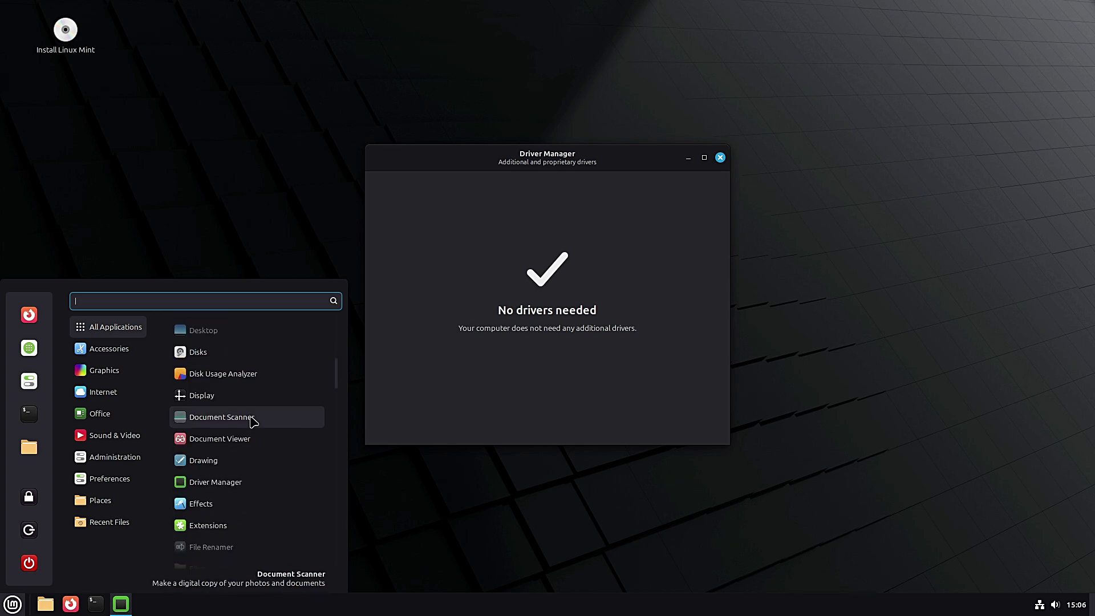
pyautogui.scroll(-4, 291, 442)
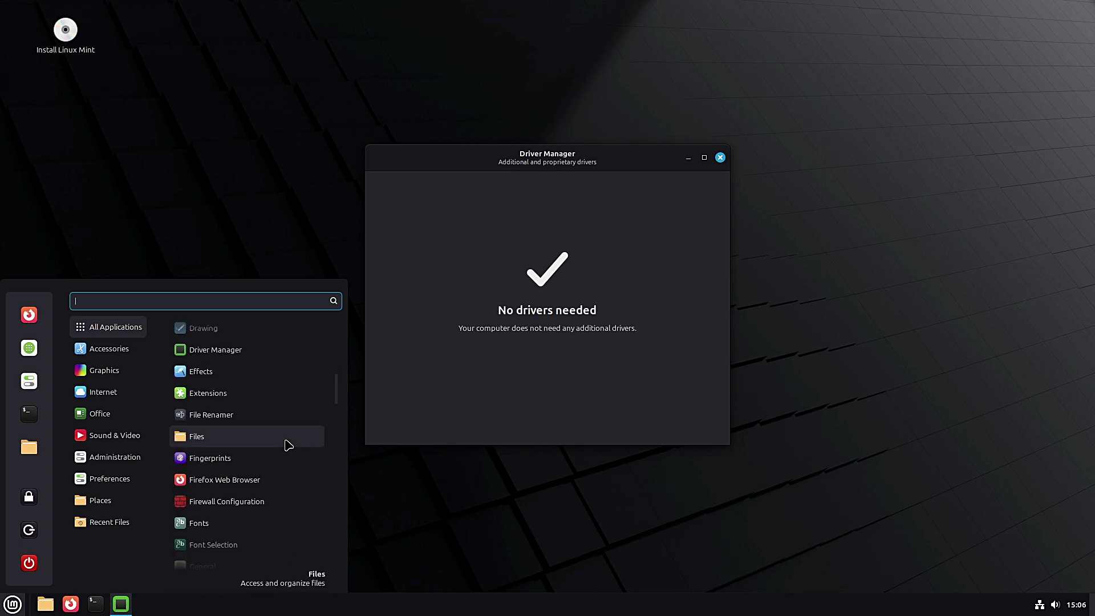